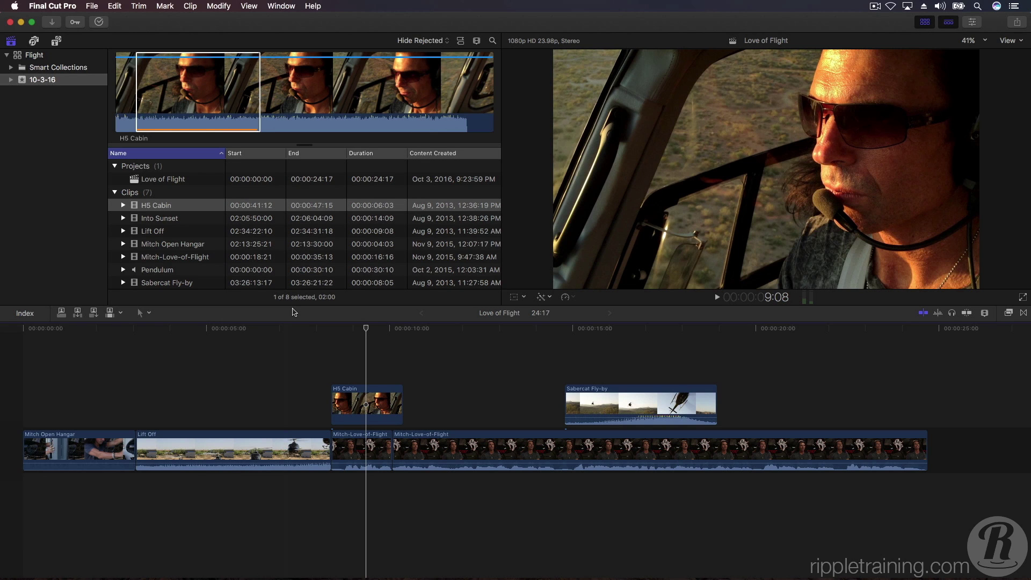
Switch clips to large waveforms with small filmstrips and increase the clip height.
left_click(987, 313)
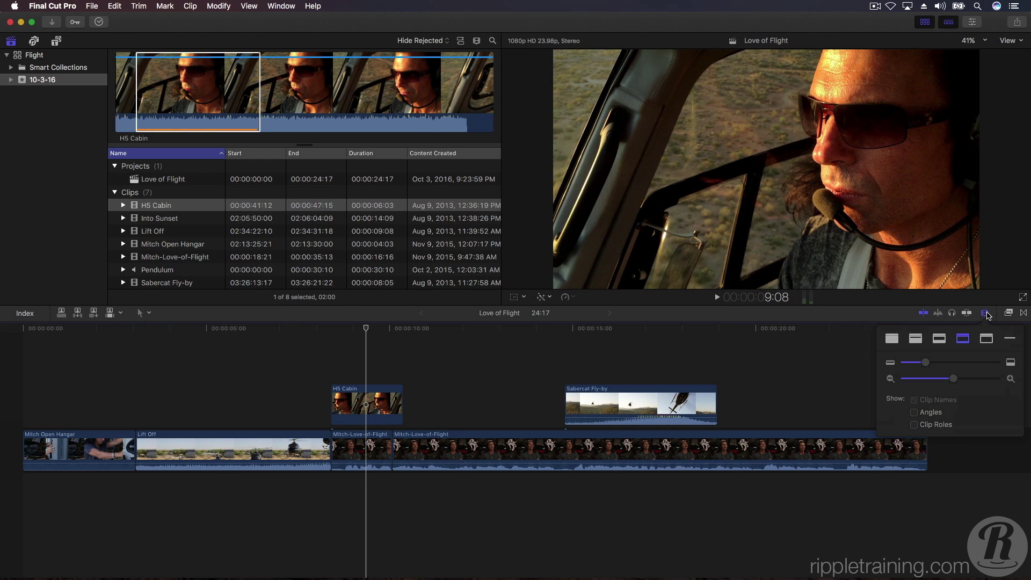
left_click(915, 339)
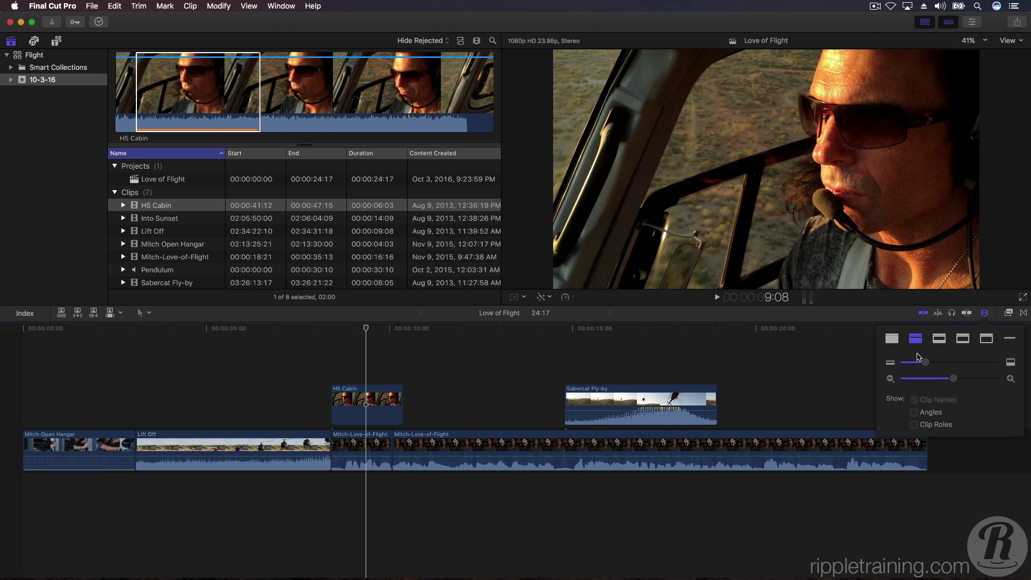
left_click_drag(925, 364, 950, 370)
left_click(860, 361)
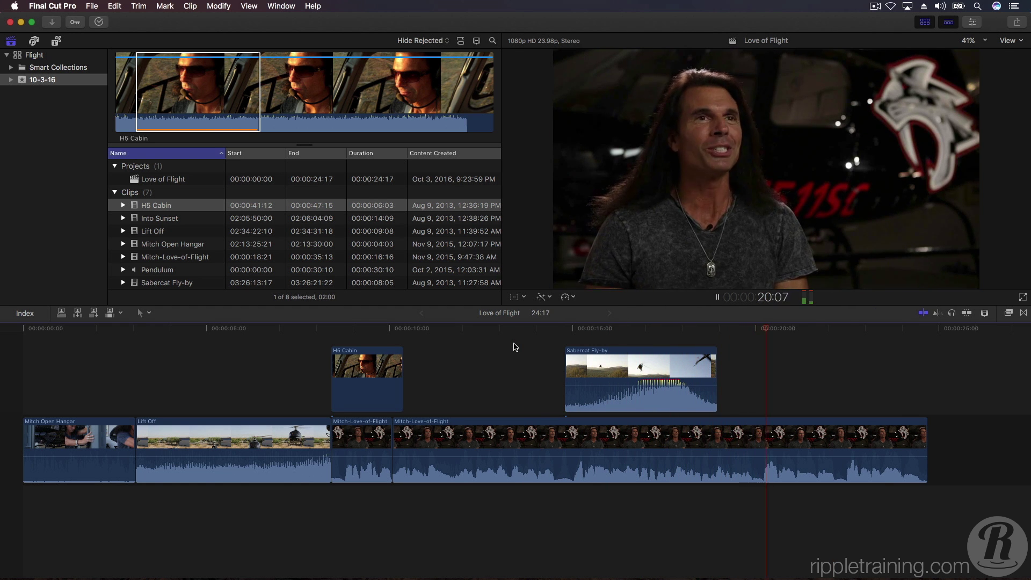
key("space")
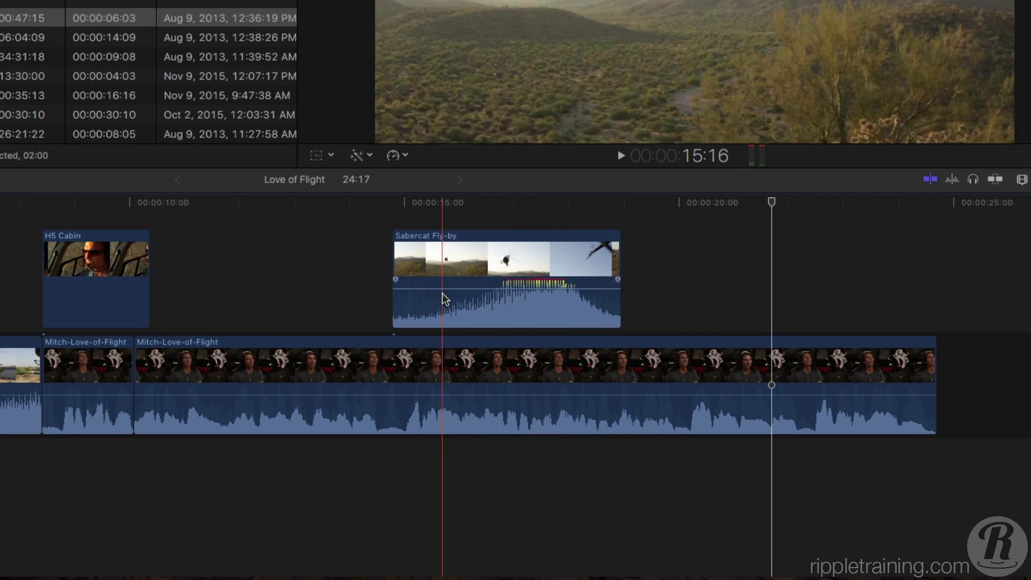
Drag Sabercat Fly-by's volume to -16 dB and play from 13:19 to check it.
left_click(440, 289)
left_click_drag(440, 289, 440, 303)
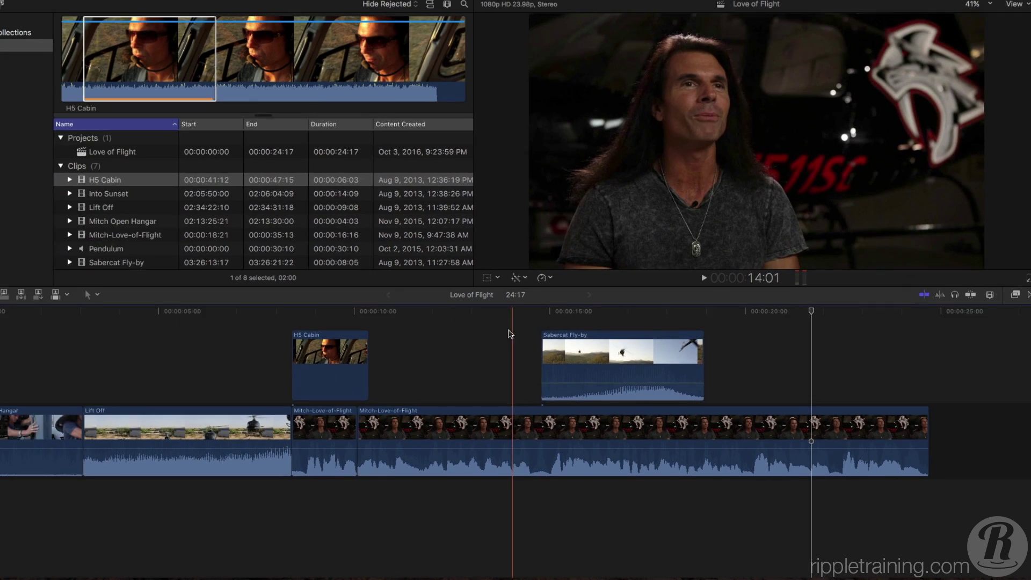
left_click(338, 236)
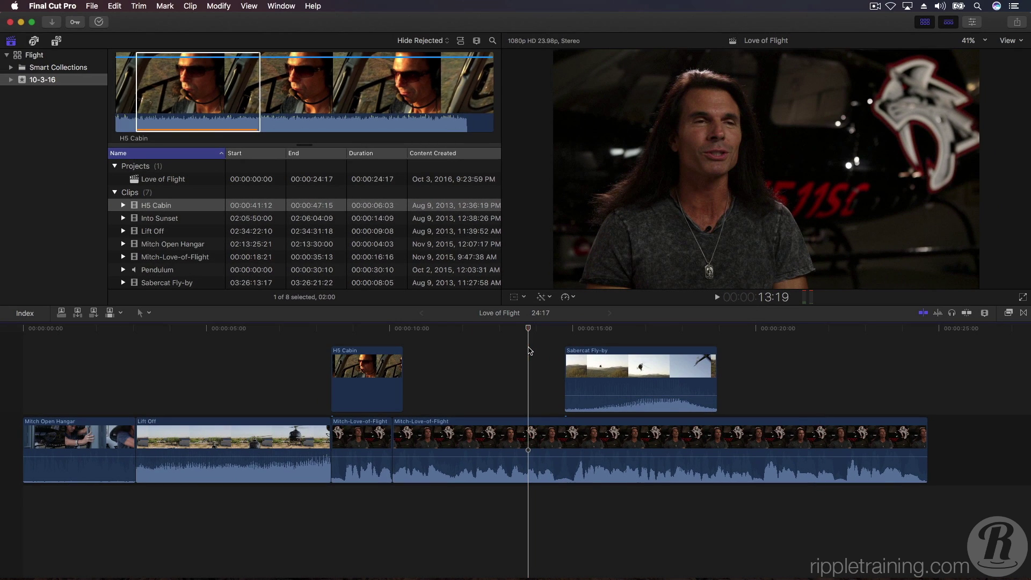
key("space")
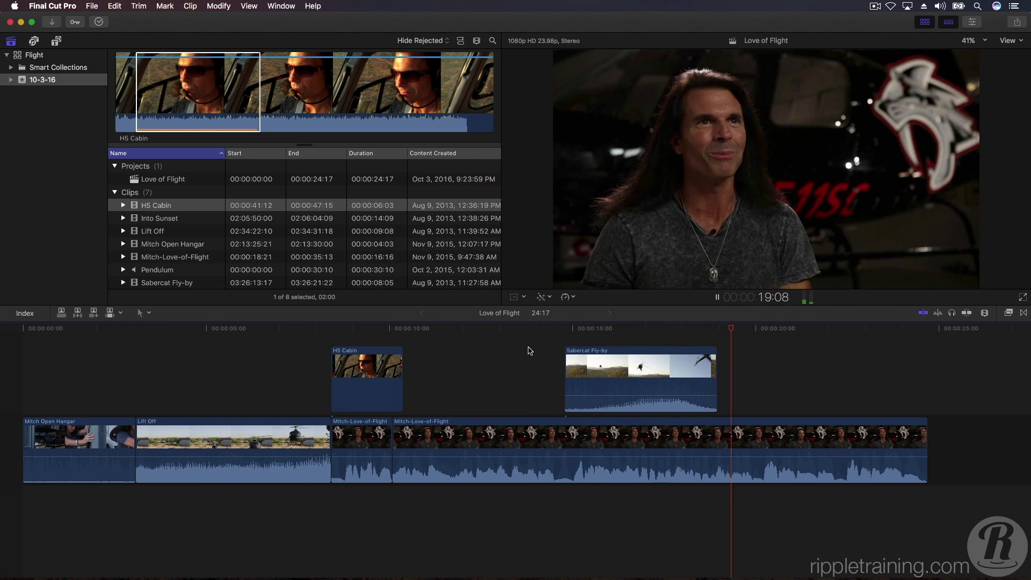
key("space")
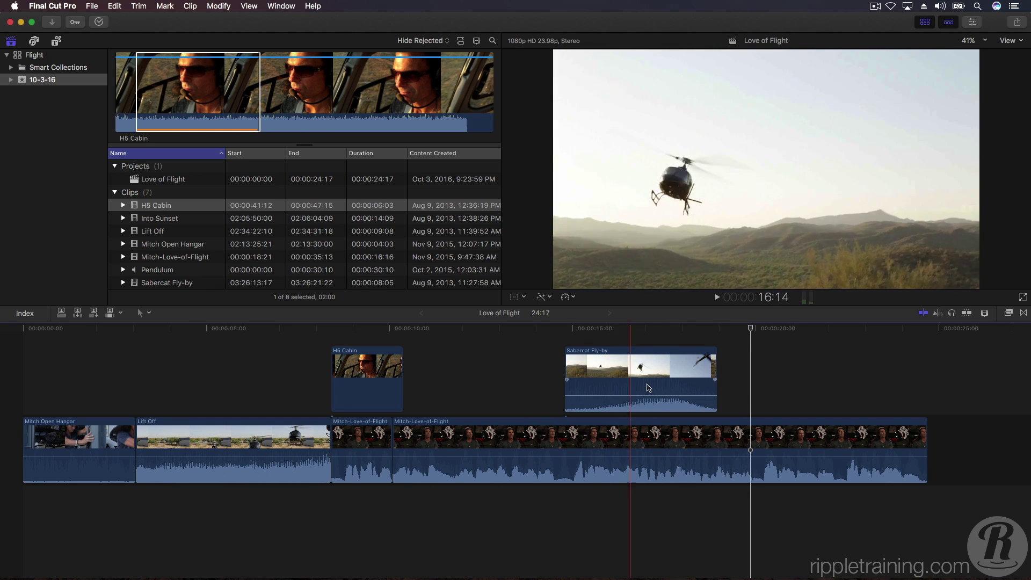
Trim the end of the Sabercat Fly-by clip shorter.
left_click_drag(716, 403, 693, 404)
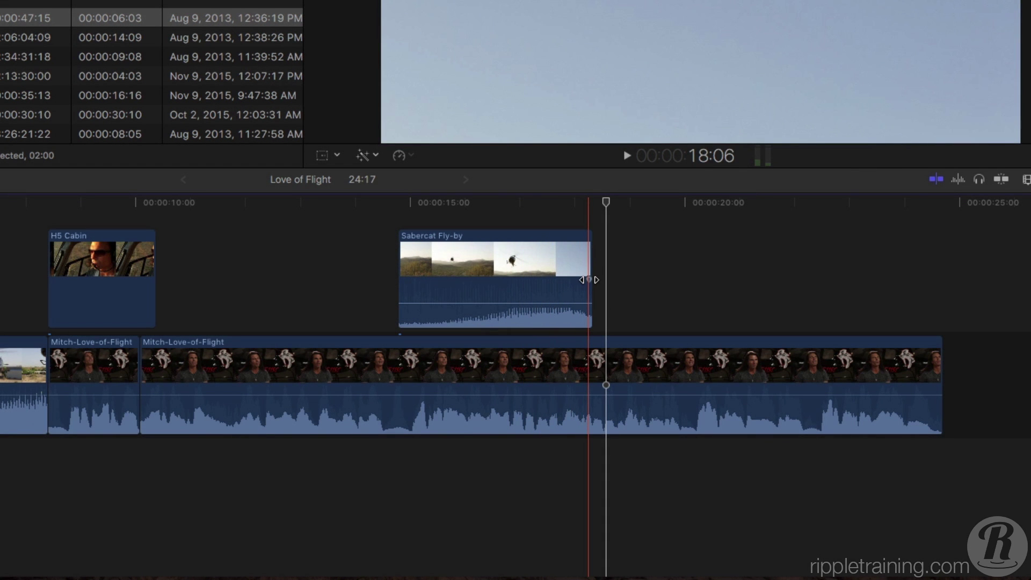
Add a linear fade-out to the end of Sabercat Fly-by's audio and play it back.
left_click_drag(589, 280, 561, 280)
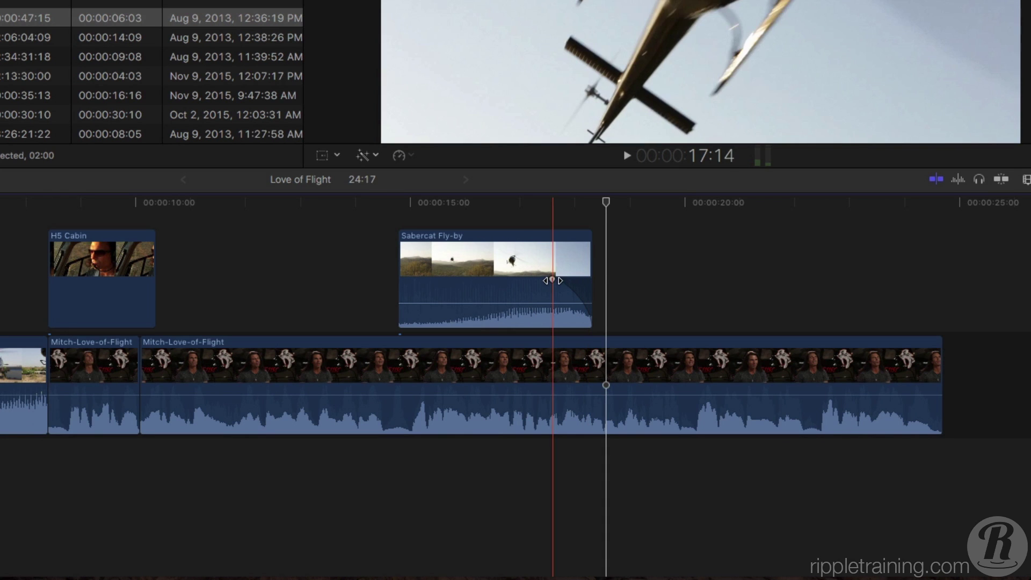
right_click(552, 279)
left_click(574, 298)
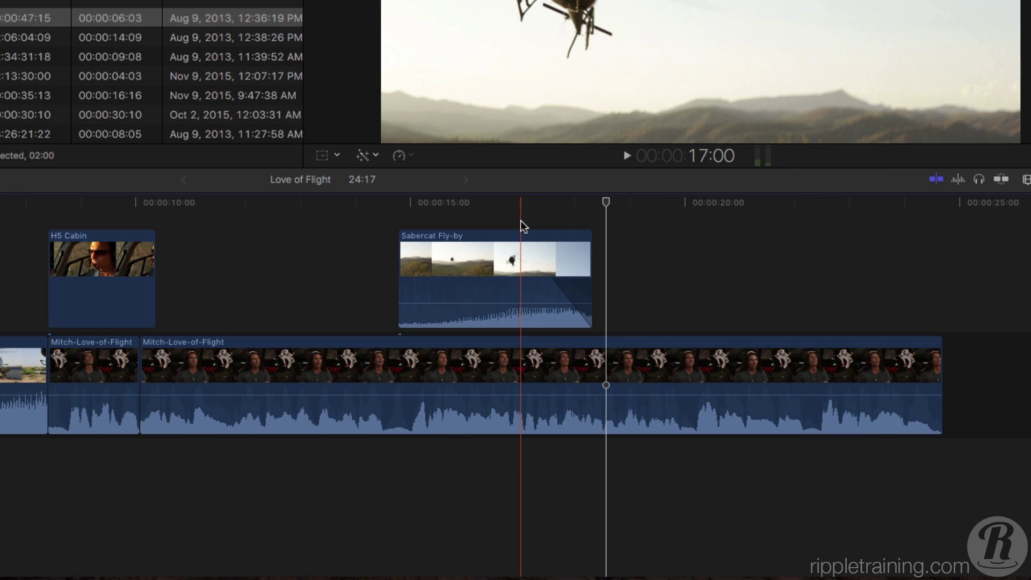
left_click(472, 223)
key("space")
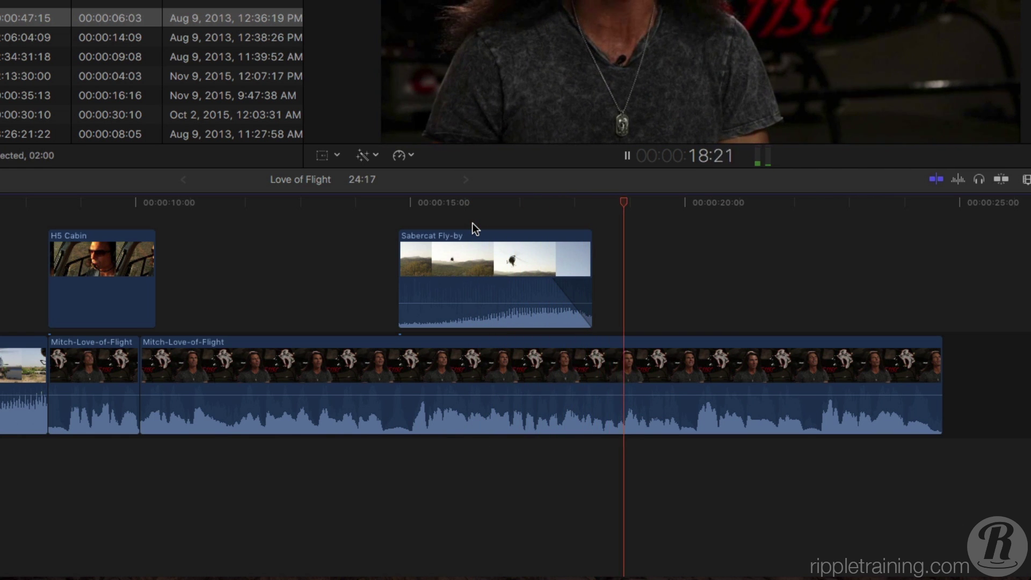
key("space")
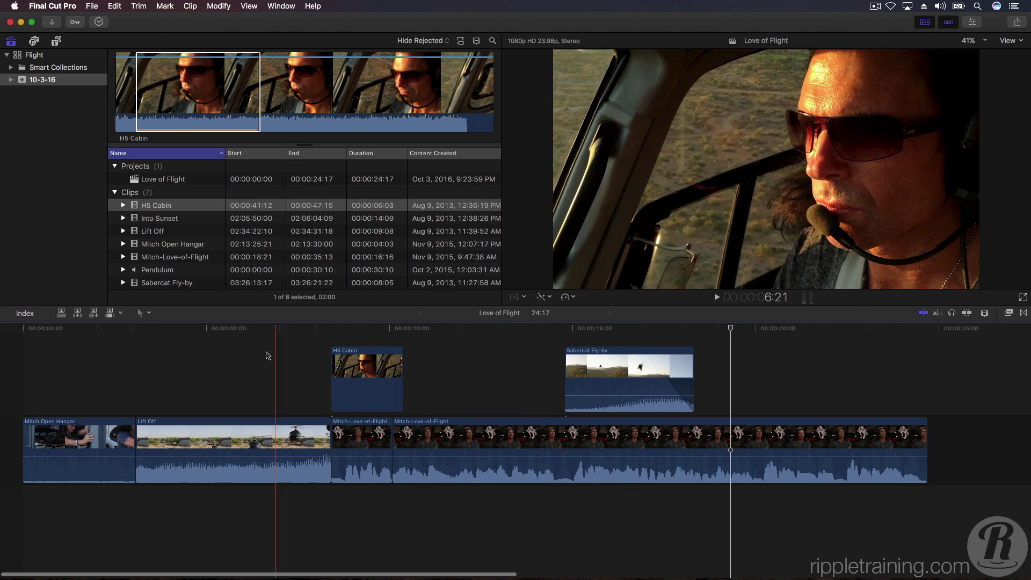
Expand Lift Off's audio, extend its start earlier under Mitch Open Hangar, and add a fade-in.
left_click(245, 350)
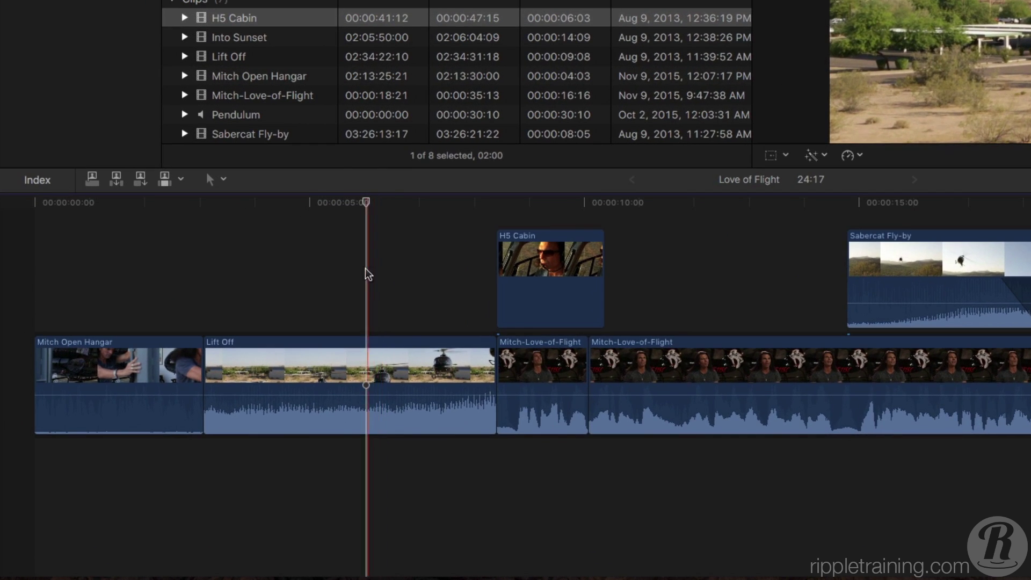
double_click(358, 430)
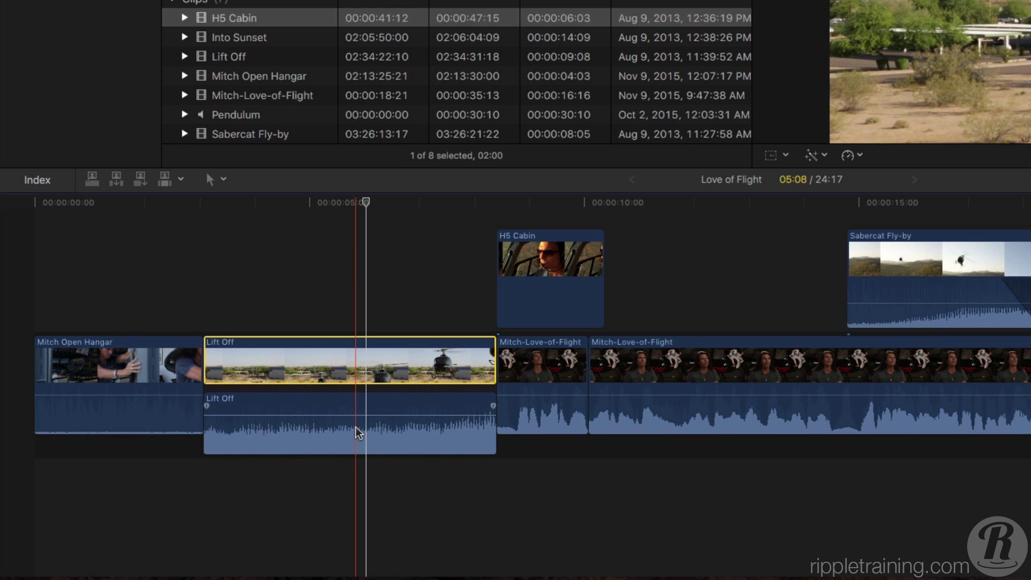
left_click(209, 450)
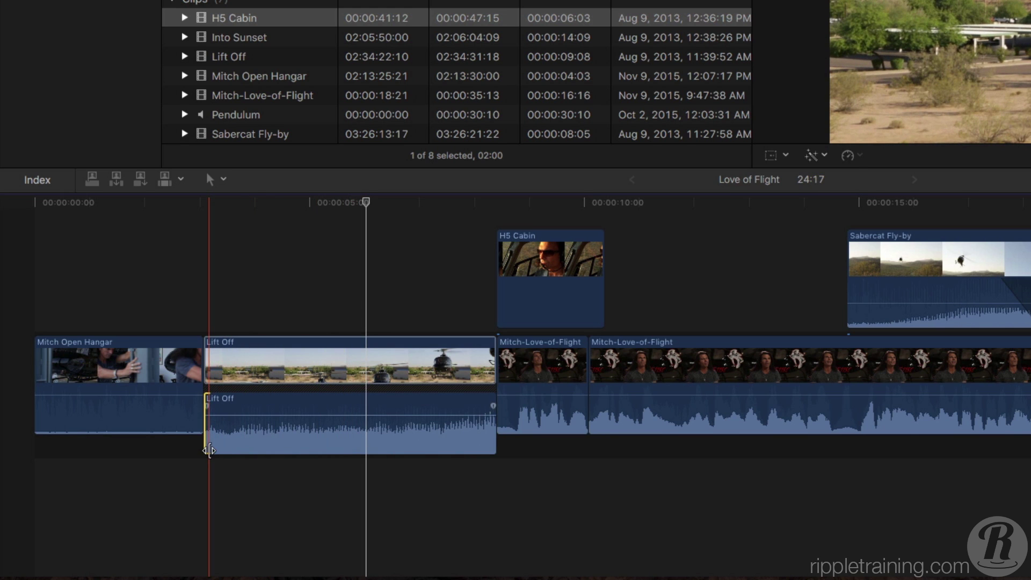
left_click(209, 374)
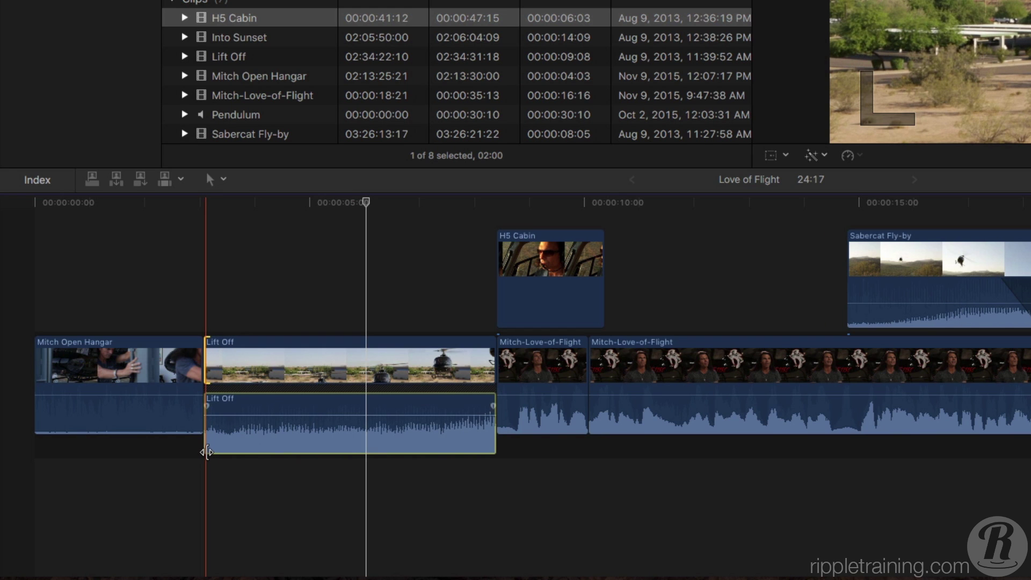
left_click_drag(207, 452, 182, 454)
left_click(167, 462)
left_click_drag(183, 456, 207, 456)
Extend Lift Off's audio end past its video and add a fade-out.
left_click(494, 499)
left_click_drag(494, 499, 522, 499)
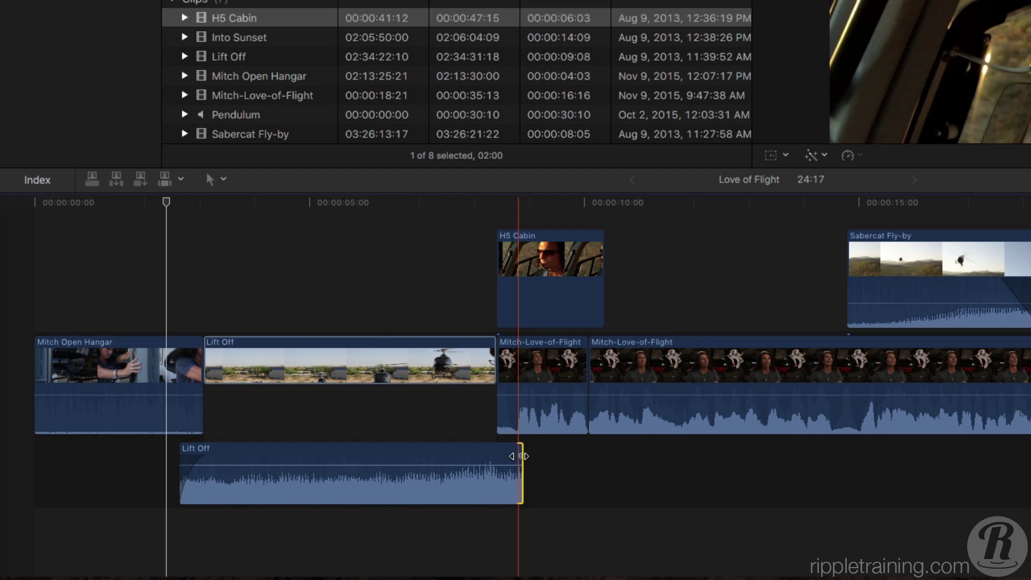
left_click_drag(520, 456, 493, 456)
Select Lift Off and remove its existing fades via Modify > Adjust Volume > Remove Fades.
left_click(433, 525)
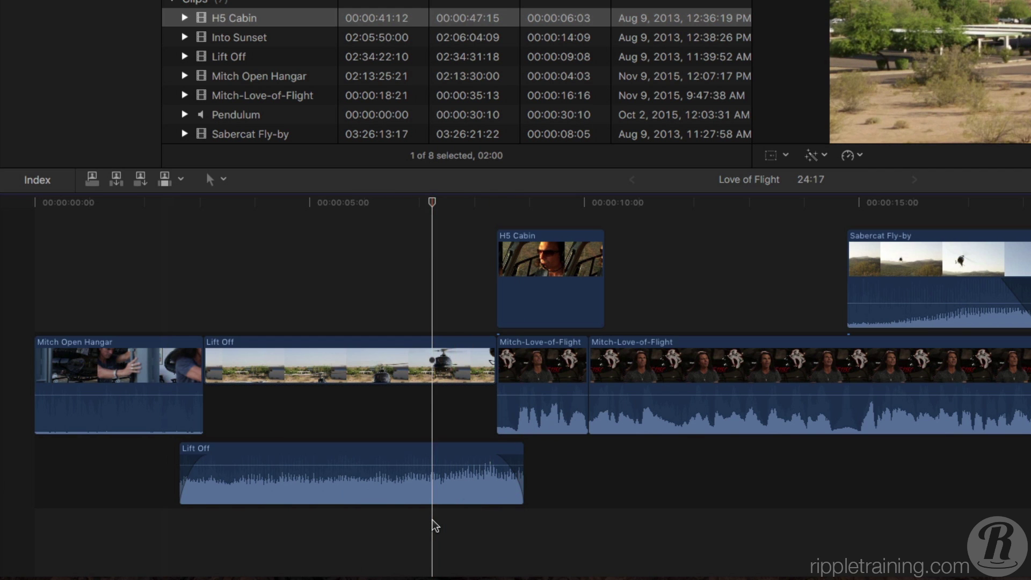
left_click(336, 453)
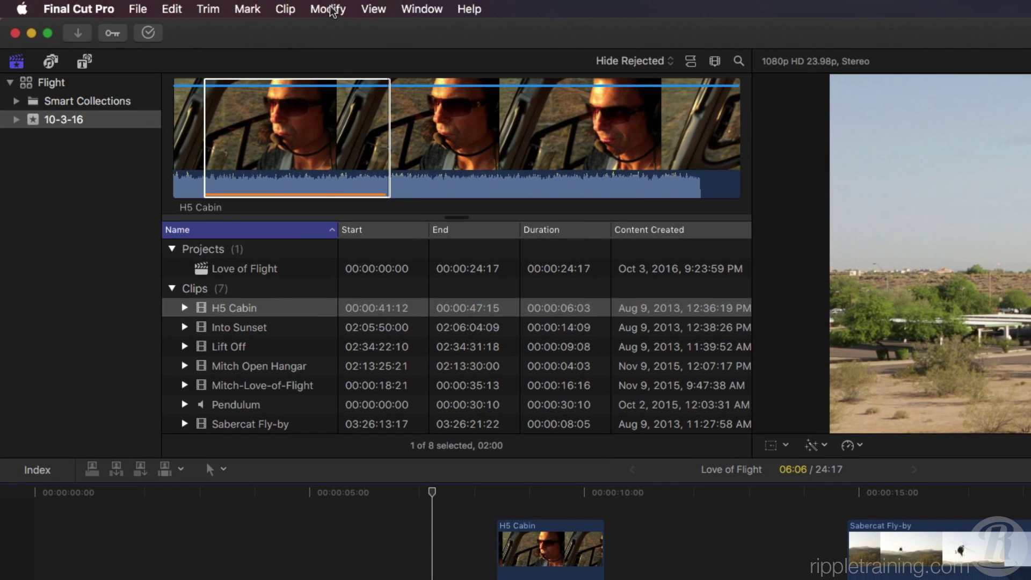
left_click(328, 10)
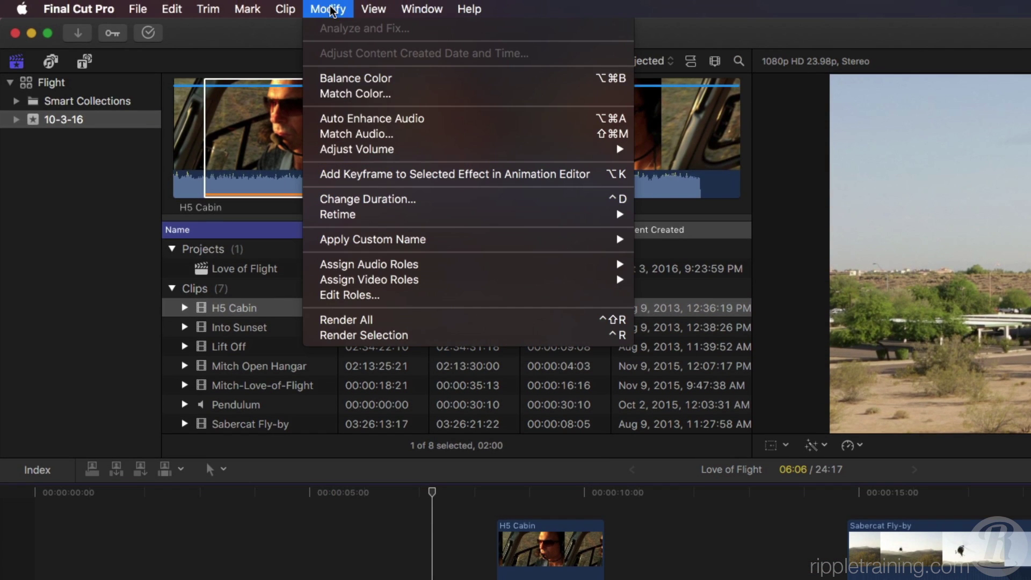
mouse_move(347, 156)
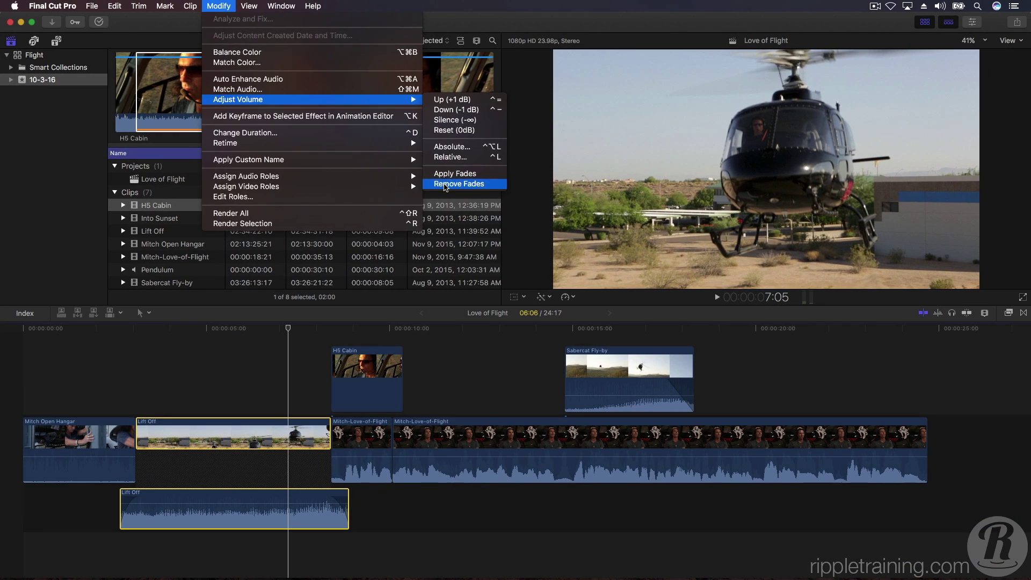
left_click(444, 184)
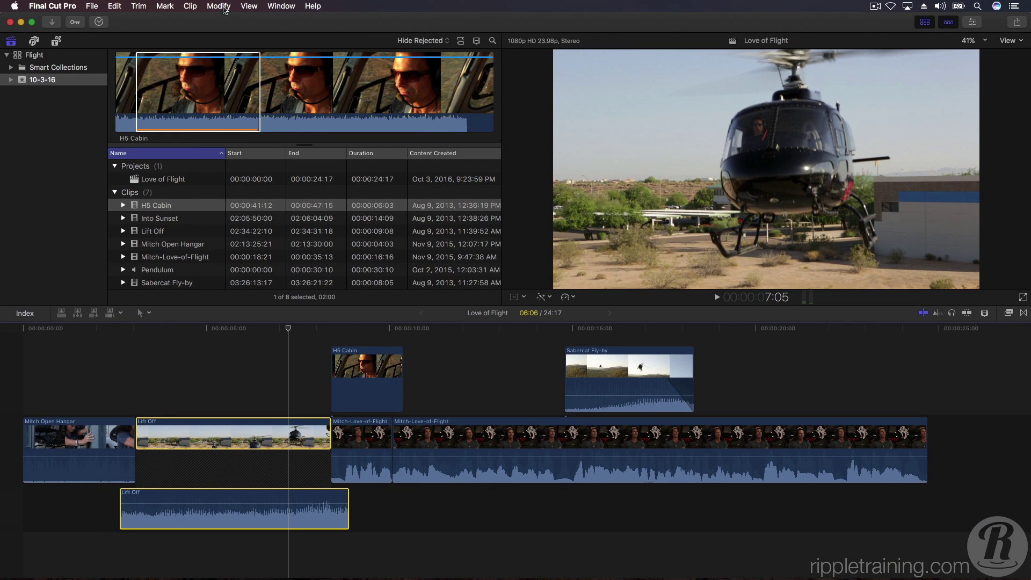
Apply standard fades to Lift Off's audio, then play back from 2:06.
left_click(224, 9)
mouse_move(229, 99)
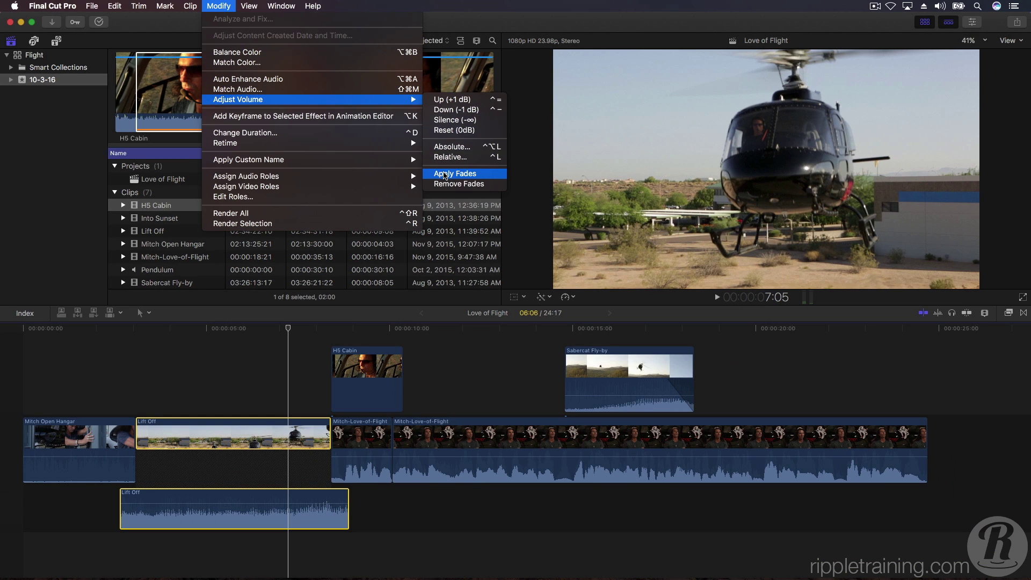
left_click(443, 174)
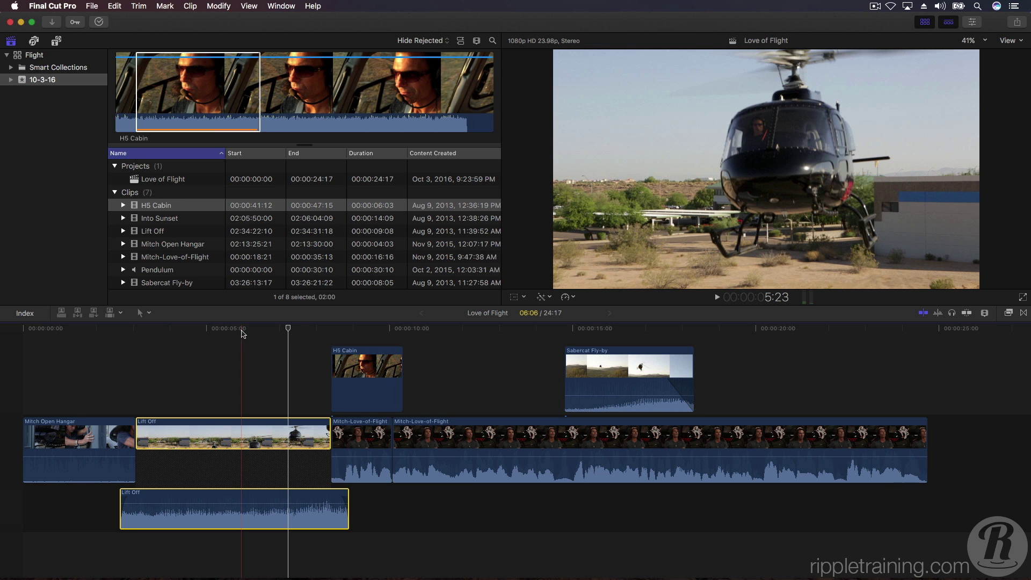
left_click(194, 467)
left_click(108, 400)
key("space")
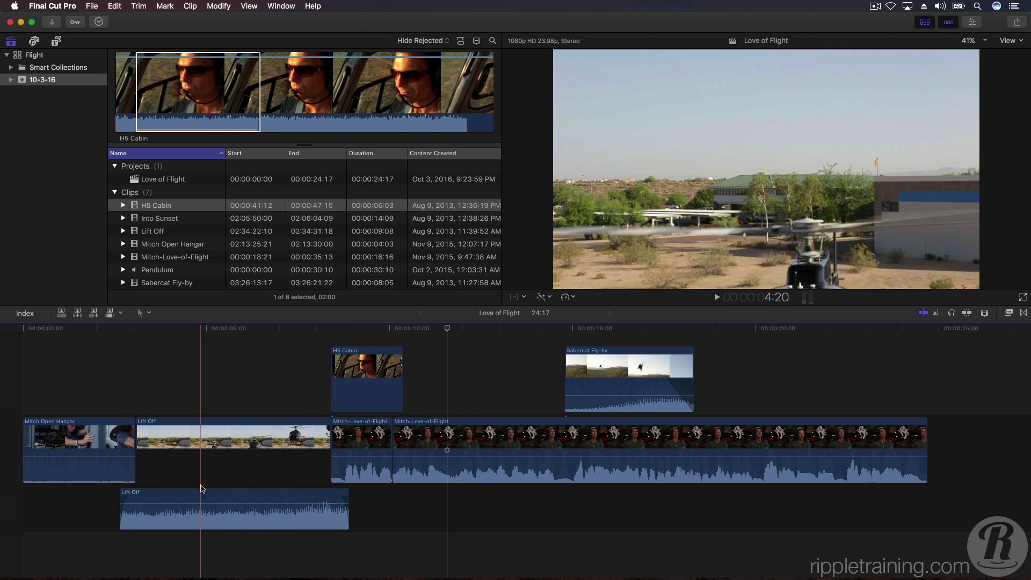
Pull the detached Lift Off audio's volume down to -12 dB and play back to check.
left_click_drag(201, 504, 201, 505)
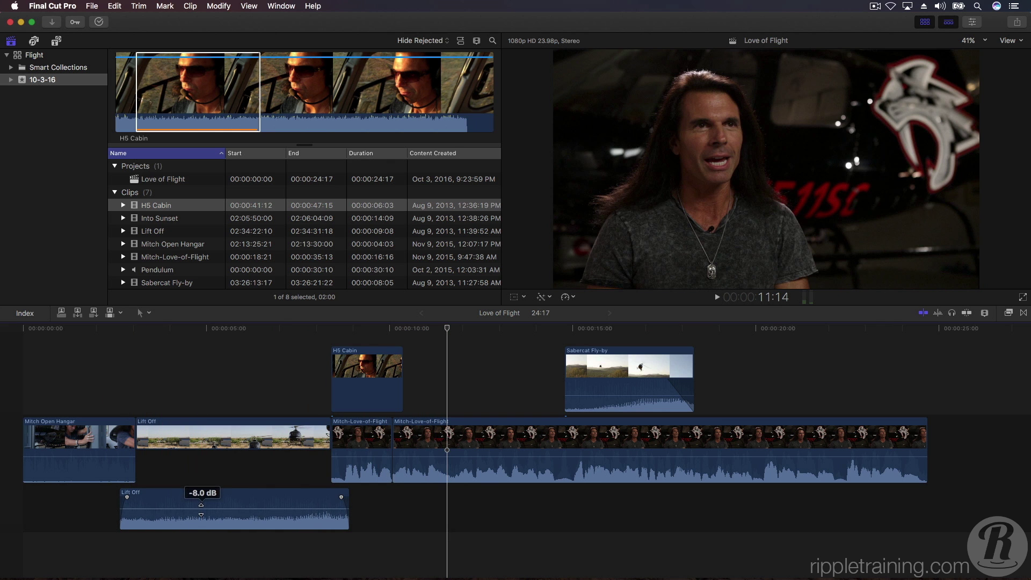
left_click_drag(201, 511, 200, 512)
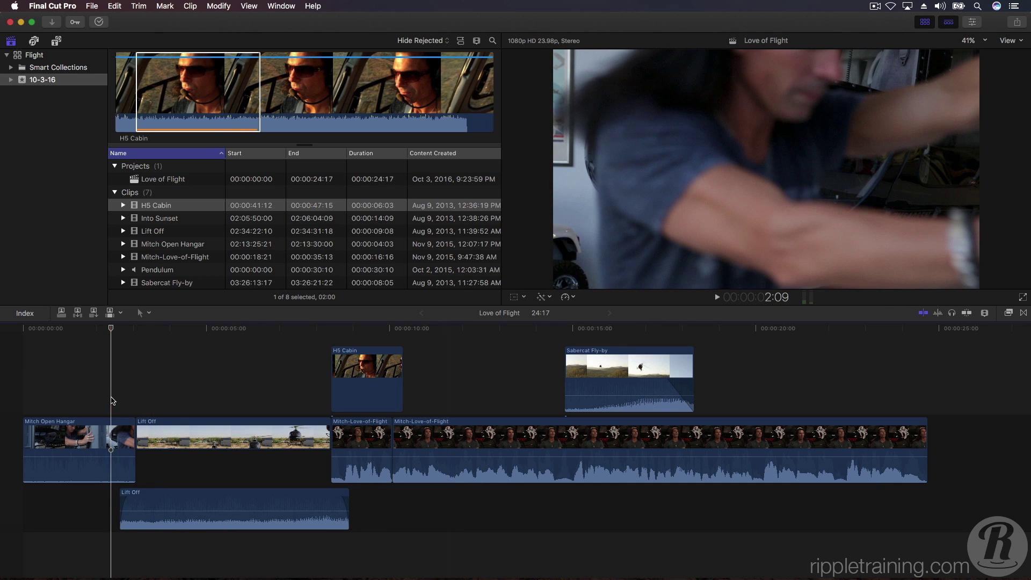
key("space")
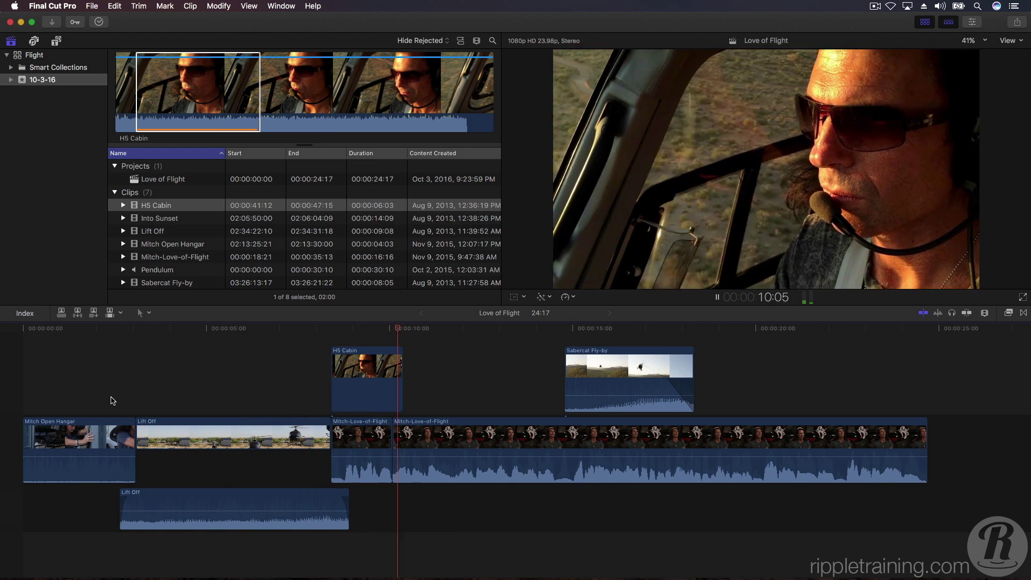
key("space")
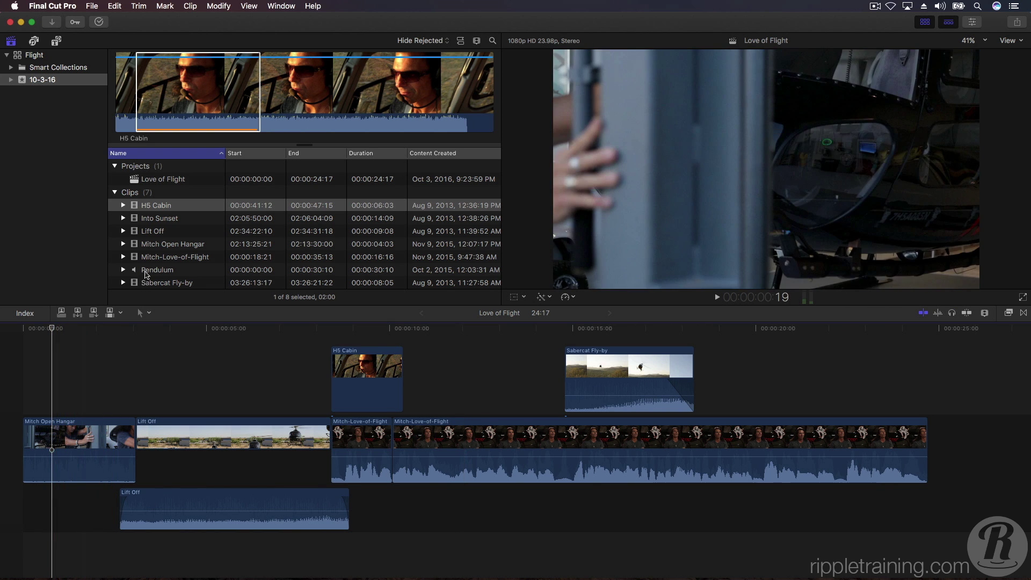
Connect the Pendulum music clip beneath the primary storyline starting at 00:00.
left_click(146, 270)
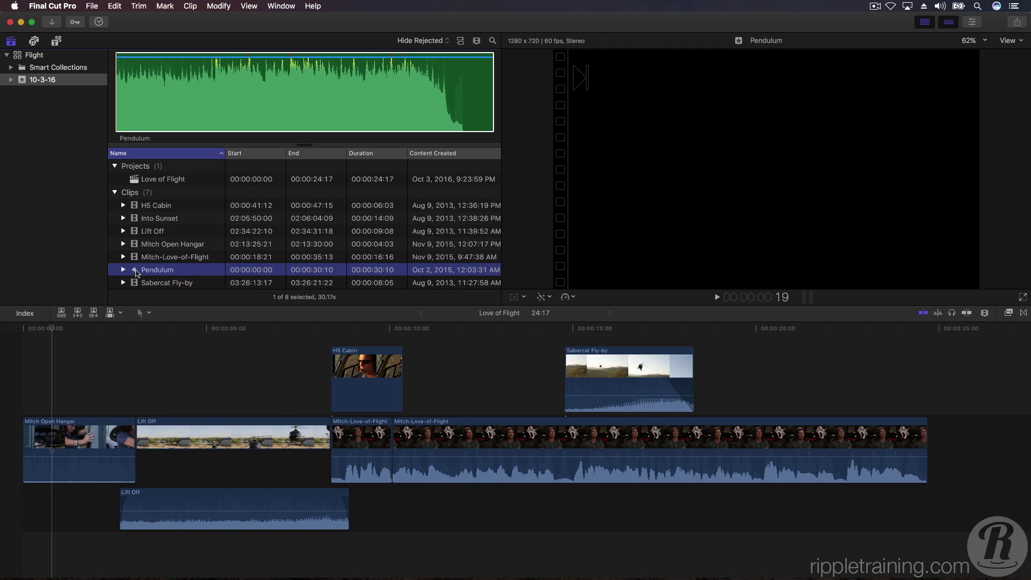
left_click_drag(172, 275, 21, 564)
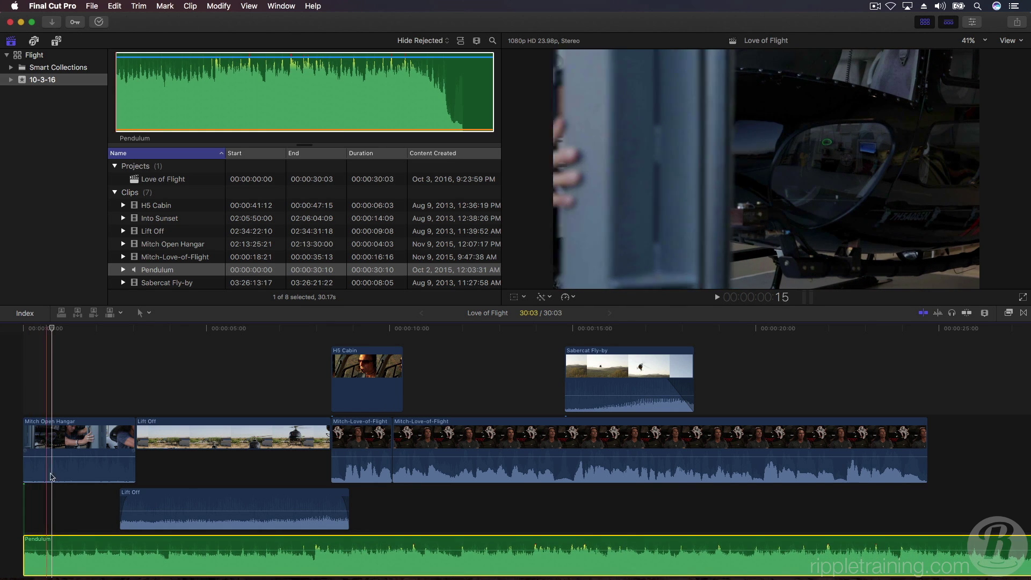
scroll(50, 469, "down", 2)
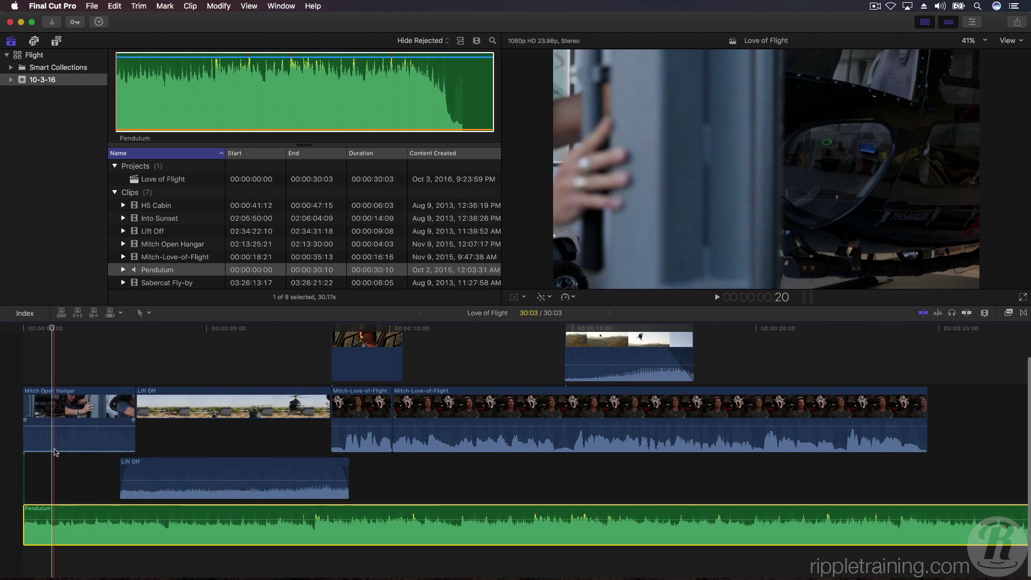
scroll(64, 422, "right", 2)
scroll(63, 423, "right", 10)
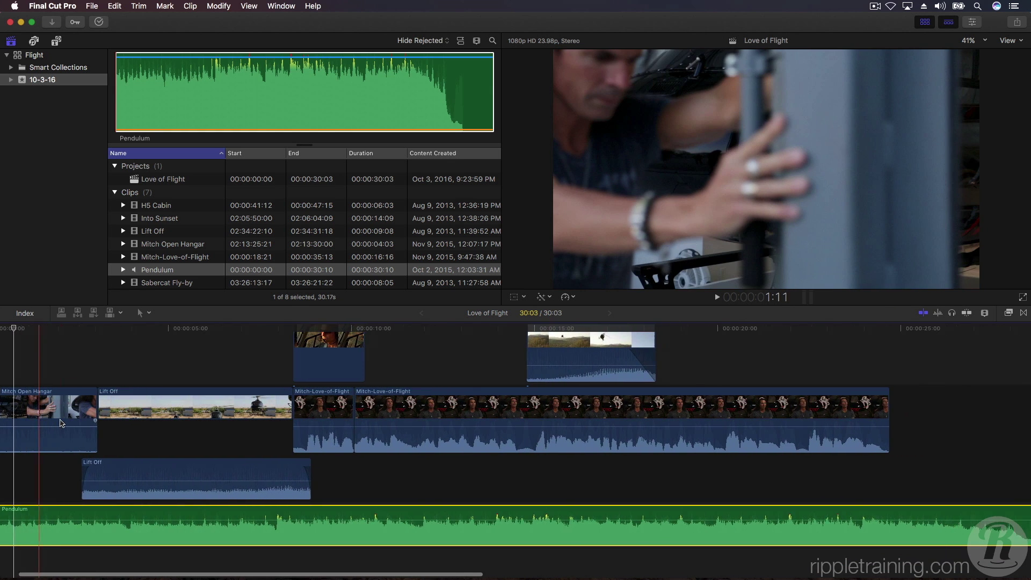
scroll(63, 422, "right", 1)
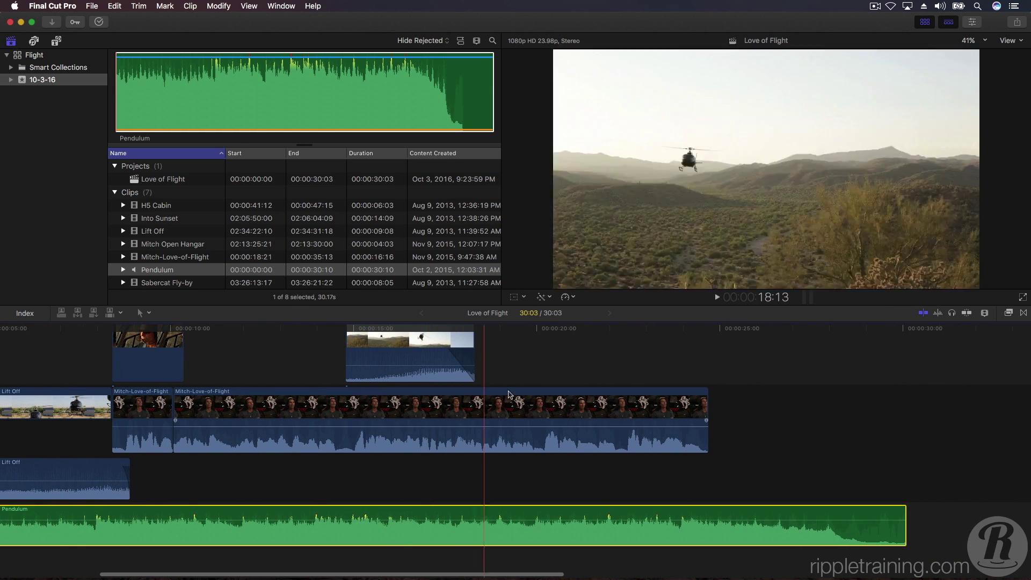
Trim Pendulum's end at the 24:17 playhead with Trim End, then play the edit from the start.
left_click(712, 374)
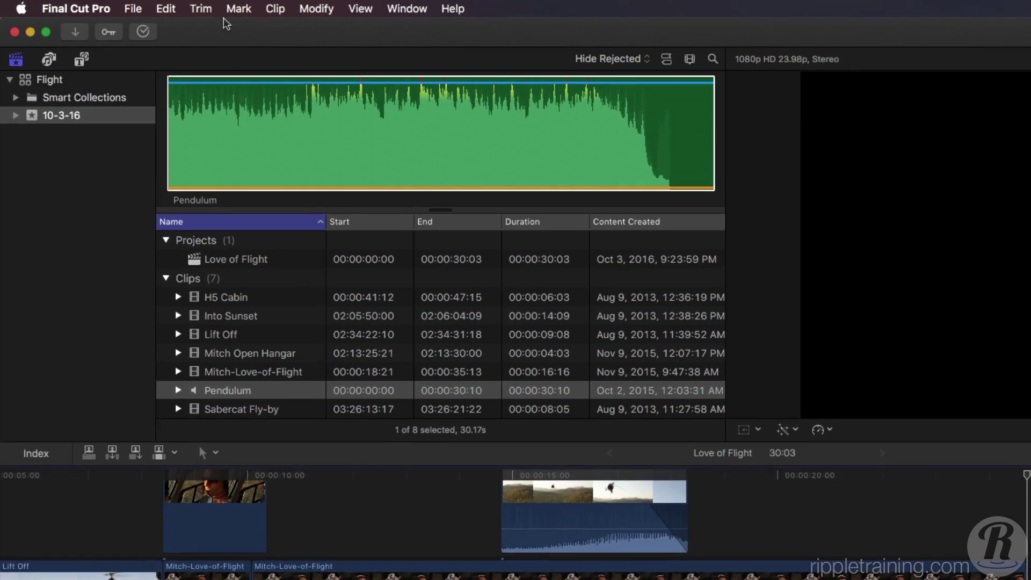
left_click(136, 7)
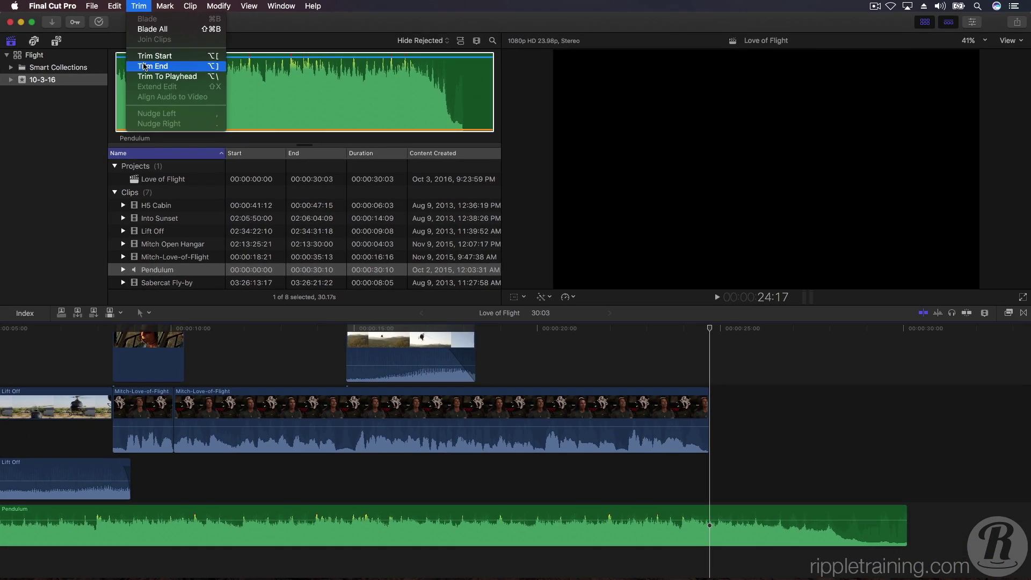
left_click(143, 66)
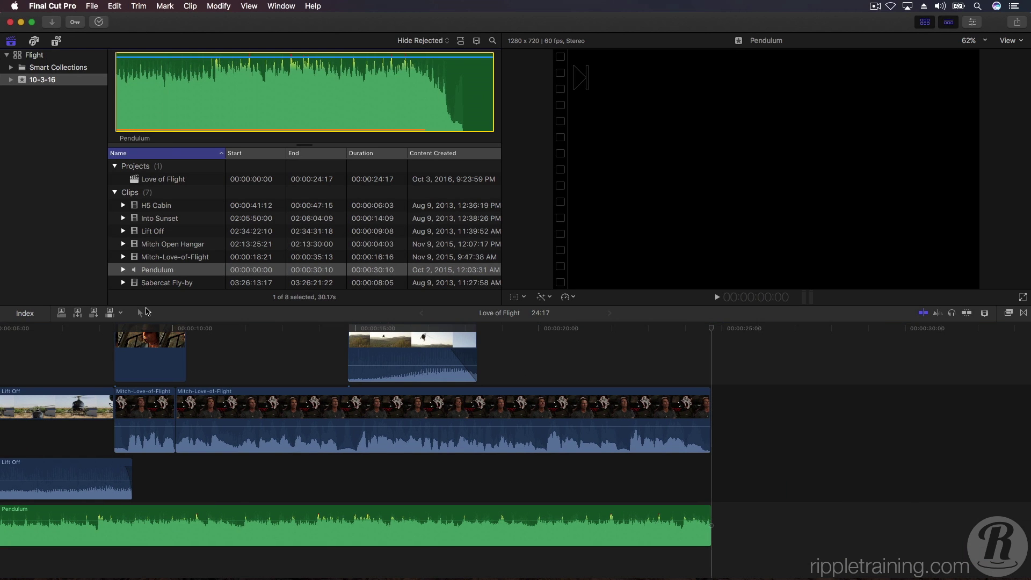
left_click(237, 361)
scroll(238, 361, "left", 5)
key("Home")
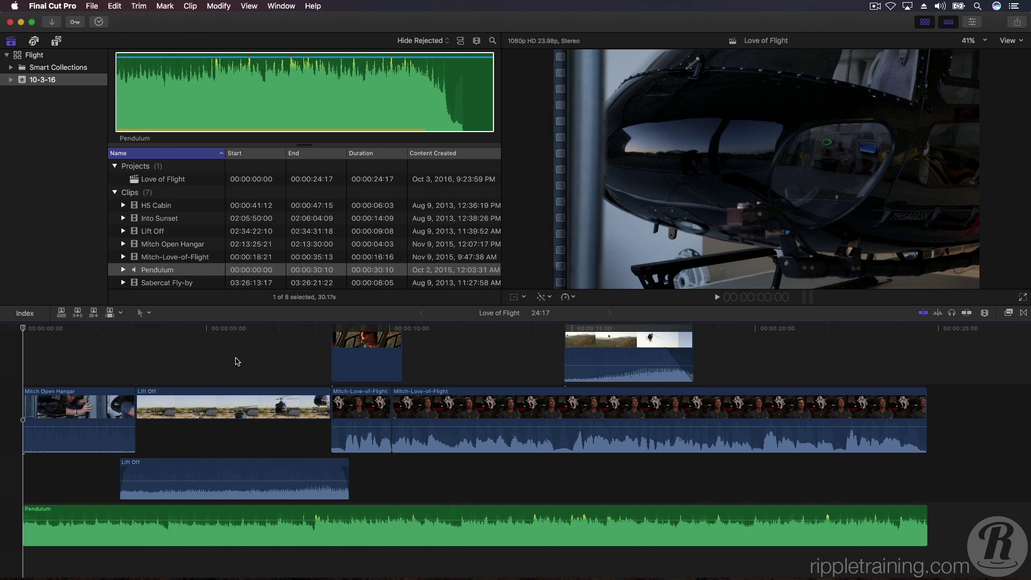
key("space")
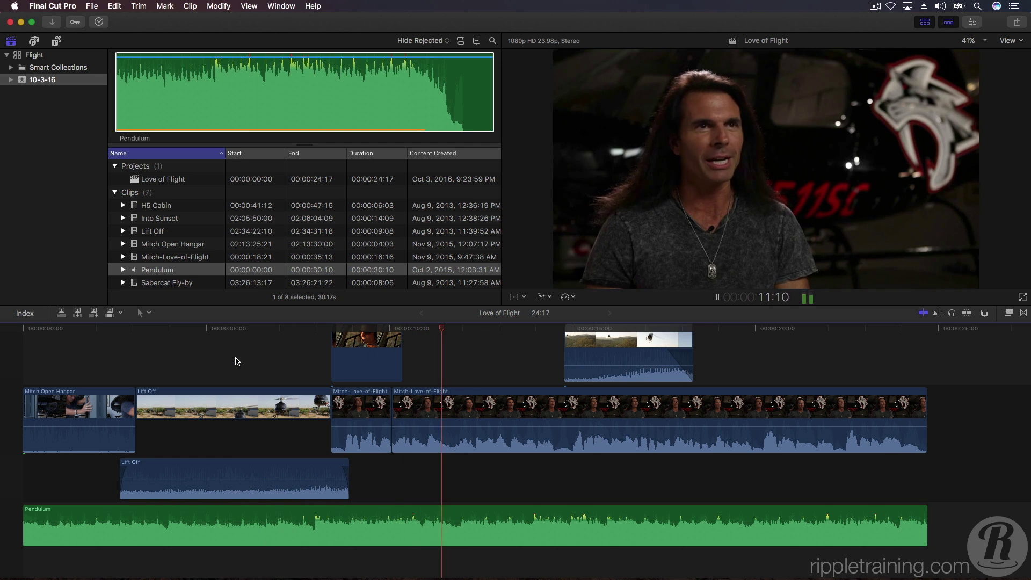
key("space")
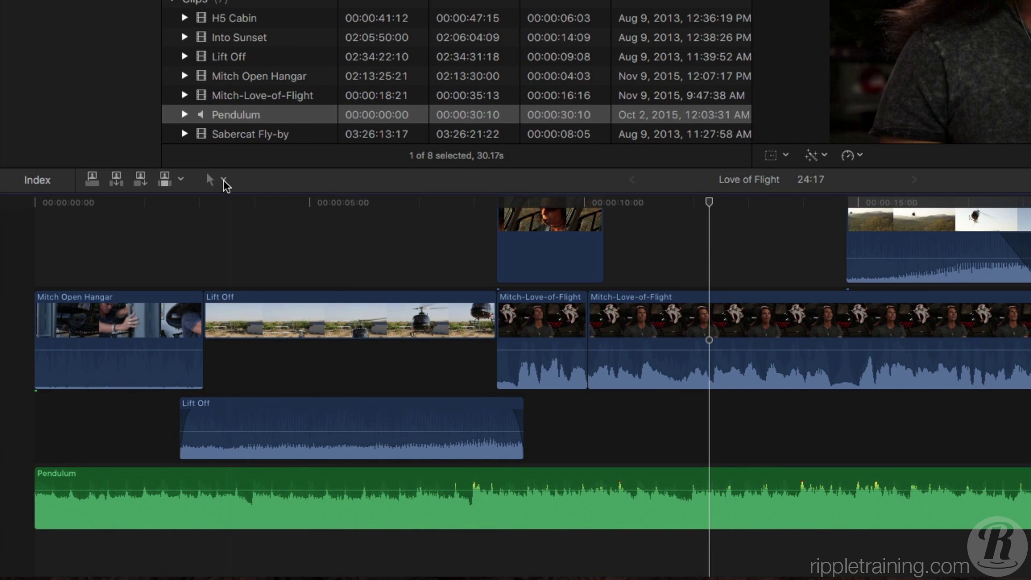
Range-select Pendulum from about 00:08 to its end, lower that range's volume, and play back.
left_click(224, 182)
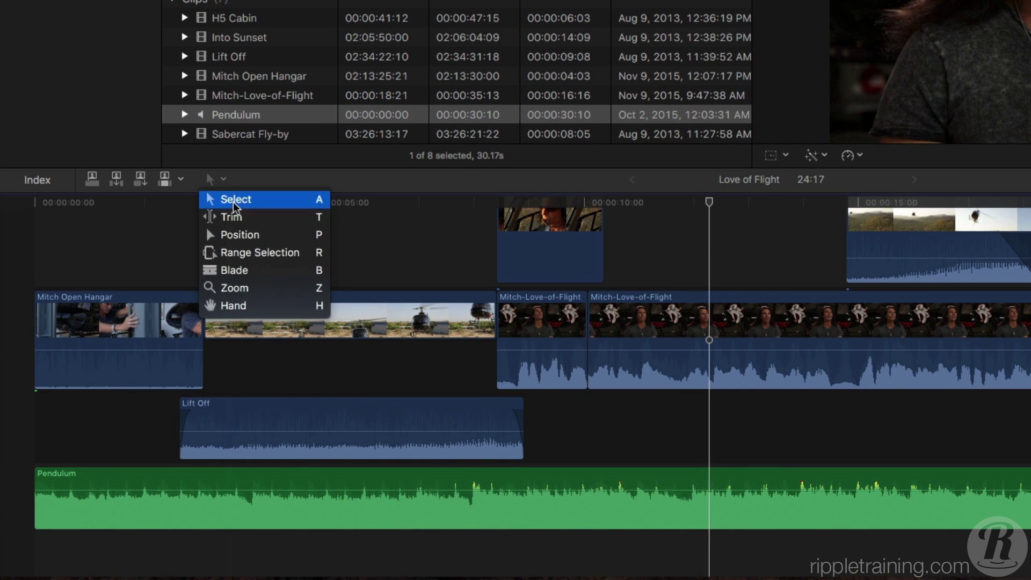
left_click(241, 250)
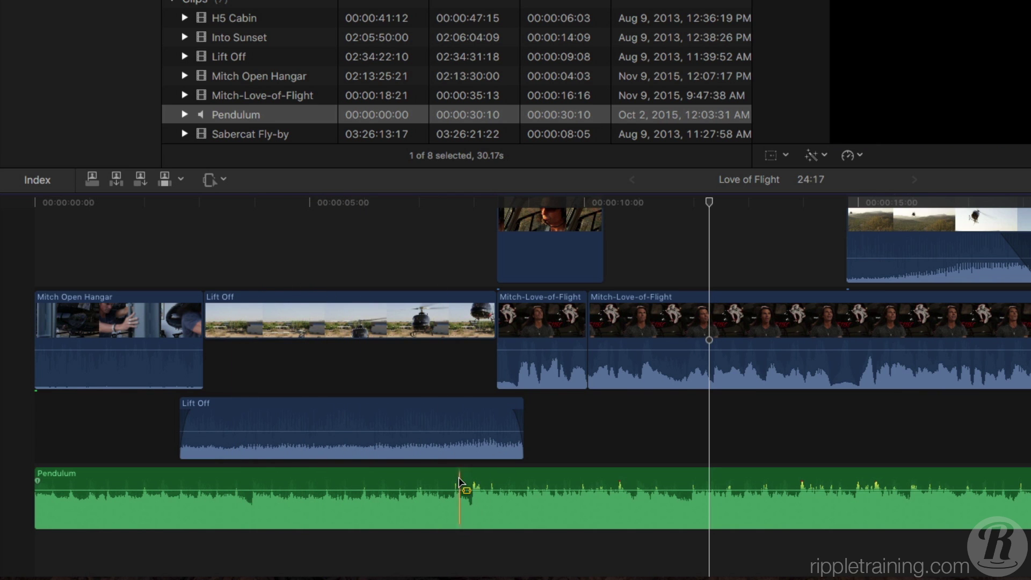
left_click_drag(469, 481, 1030, 528)
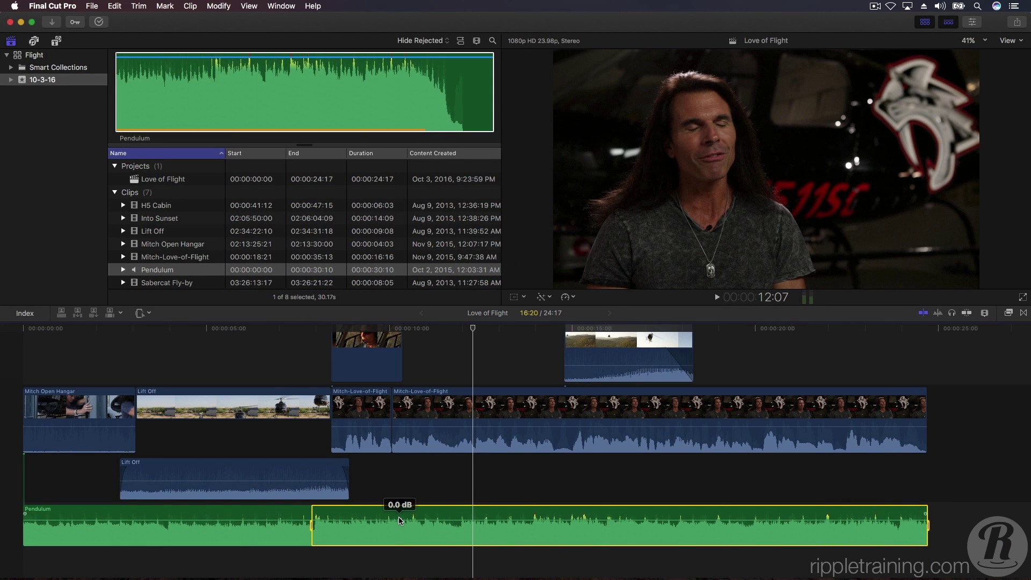
left_click_drag(399, 521, 399, 531)
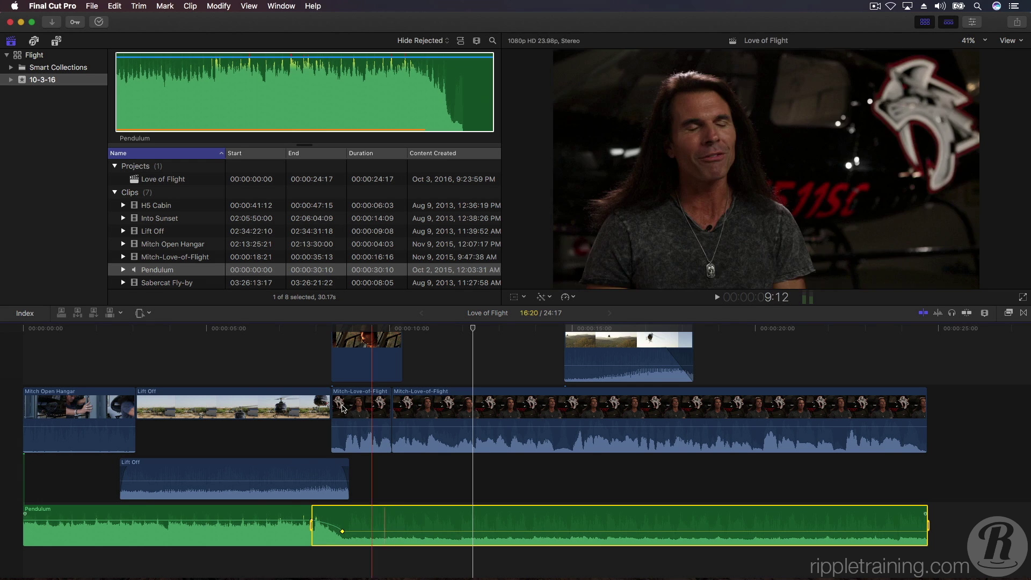
left_click(269, 349)
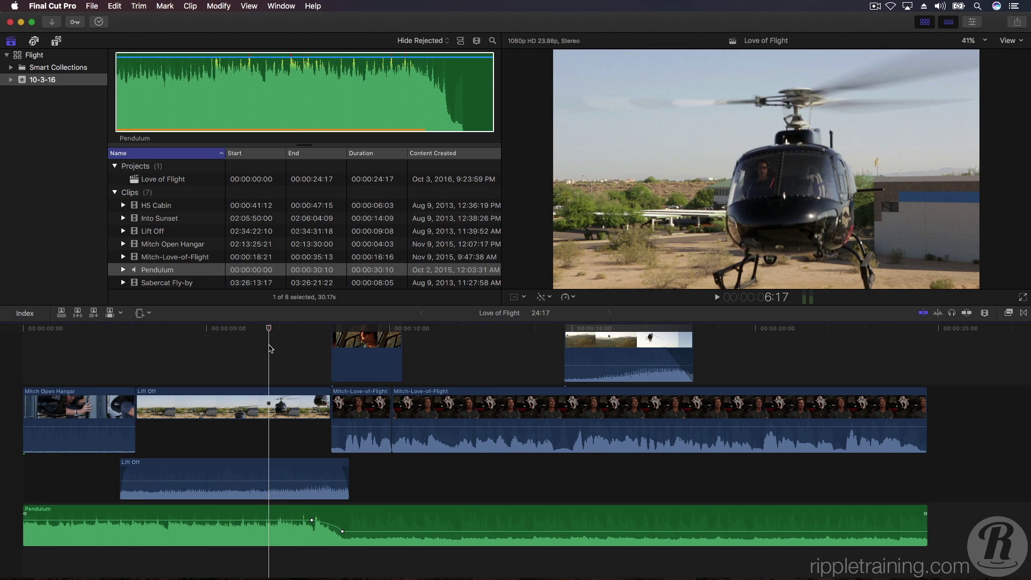
key("space")
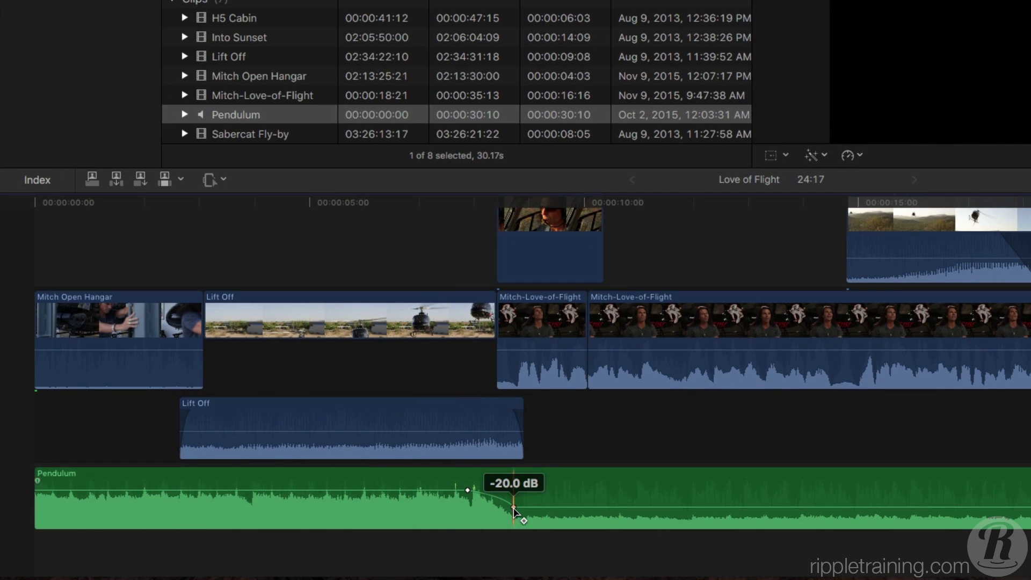
Slide the Pendulum music's lower -20 dB volume keyframe slightly earlier so the dip arrives sooner.
left_click(513, 508)
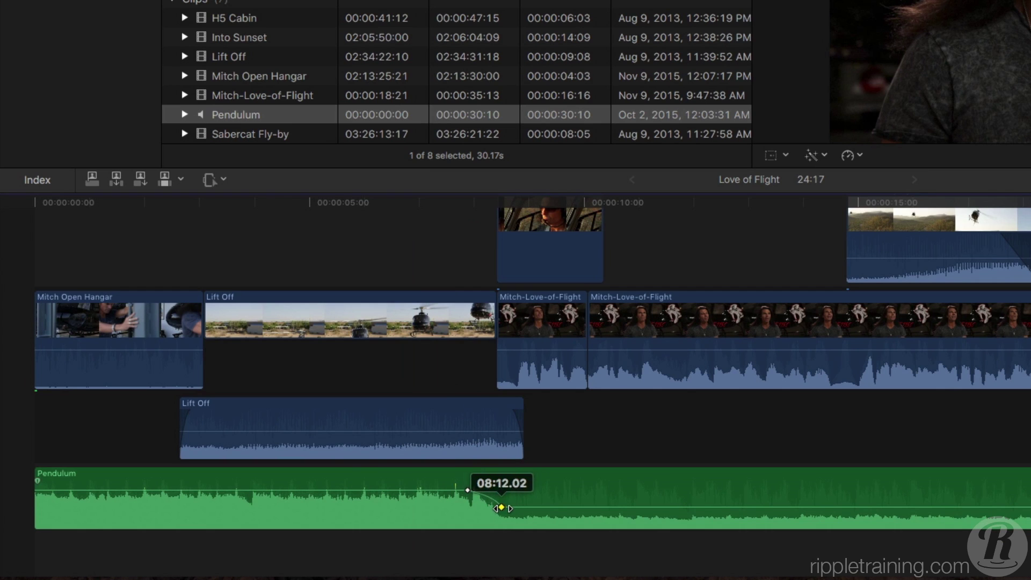
mouse_move(531, 509)
left_mouse_down()
mouse_move(631, 510)
mouse_move(516, 509)
left_mouse_up()
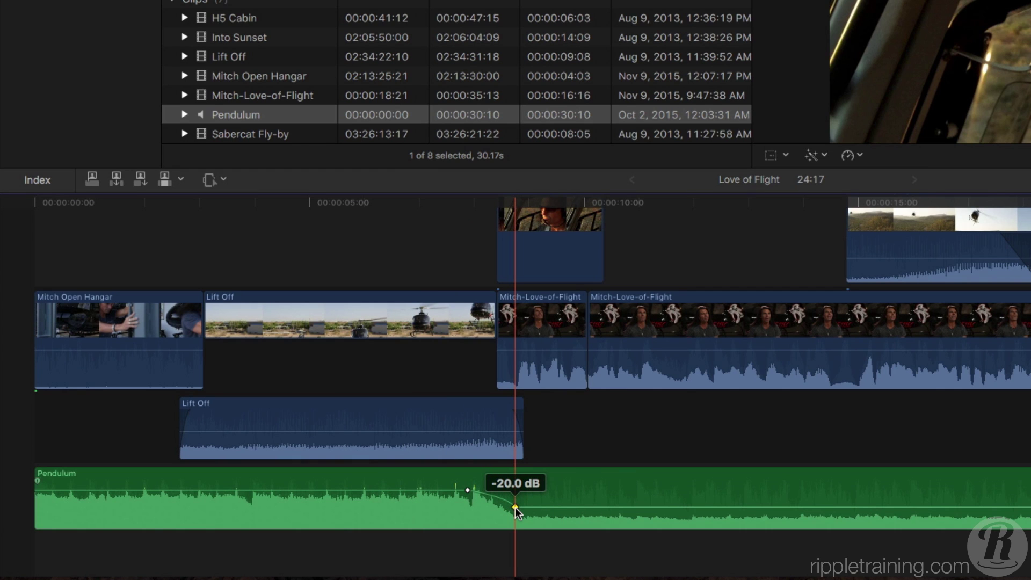
Collapse Lift Off's expanded audio back into its video clip, then deselect the clip.
double_click(378, 454)
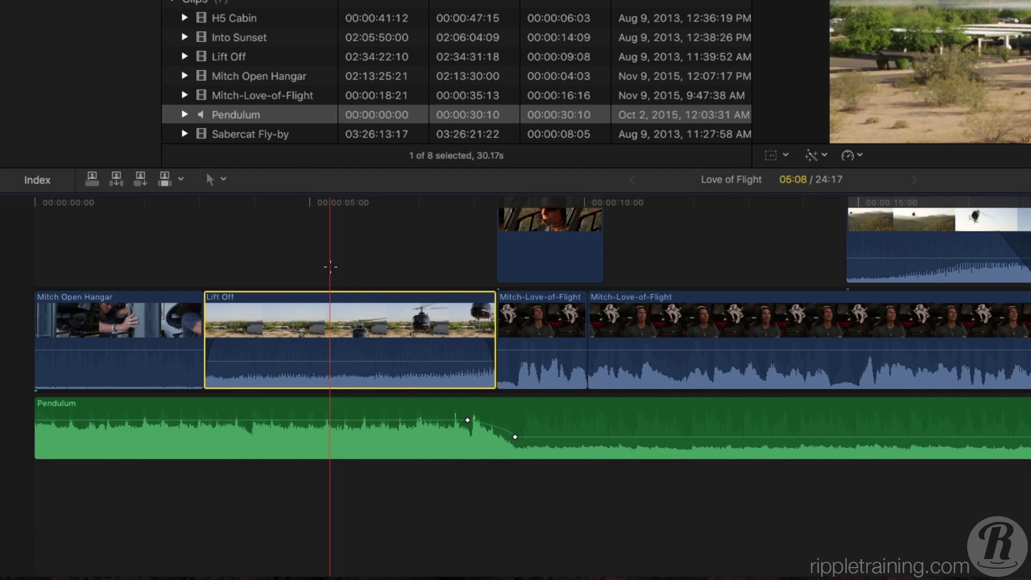
left_click(329, 269)
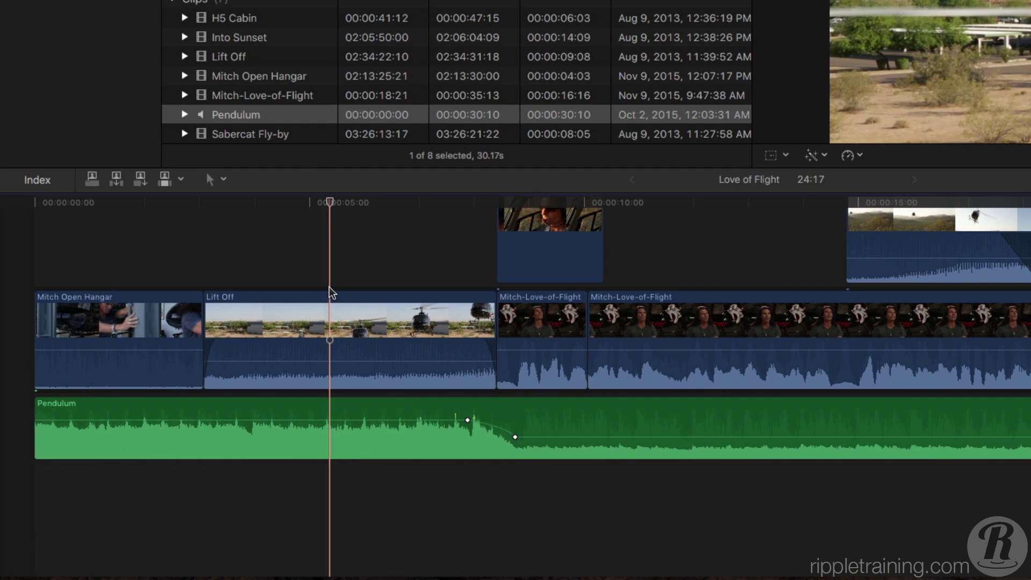